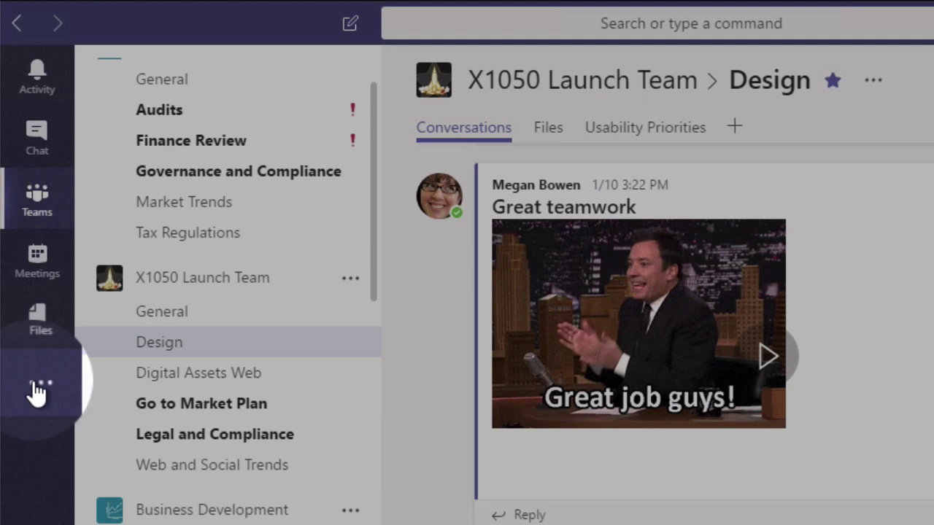
# Step: Launch the Who app from the more-apps menu and scroll up to its welcome message
pyautogui.click(37, 392)
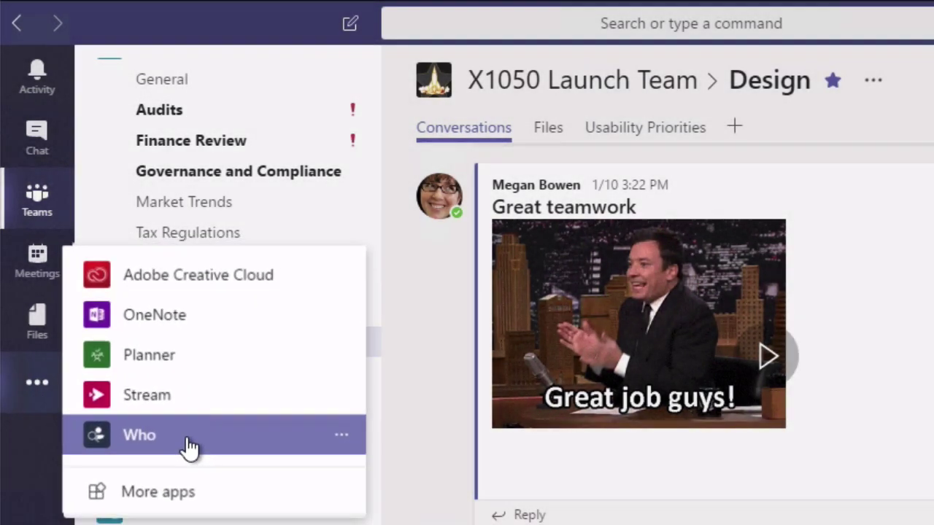
pyautogui.click(186, 443)
pyautogui.scroll(5, 209, 390)
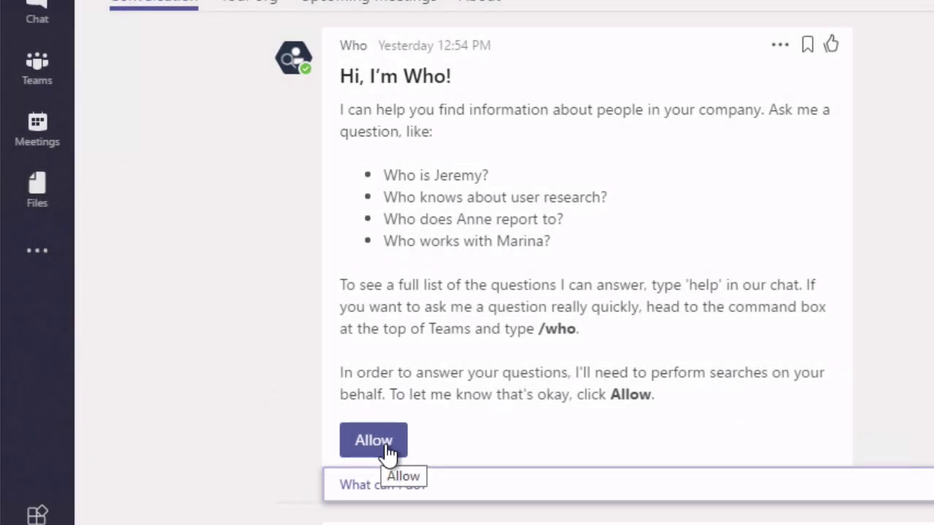
# Step: Allow the Who bot to run searches on your behalf from its welcome message
pyautogui.click(385, 446)
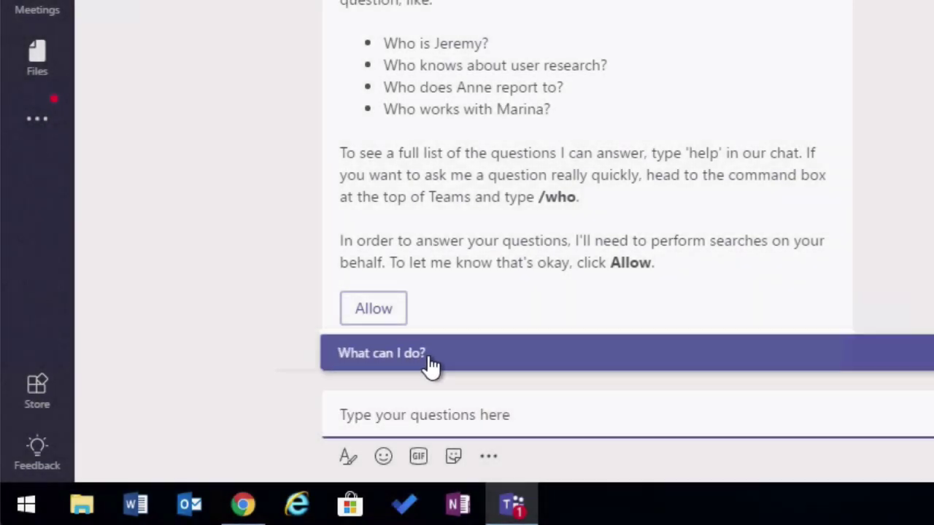
# Step: Ask Who 'Who knows about sharepoint' and grant search permission to get the answer
pyautogui.click(426, 369)
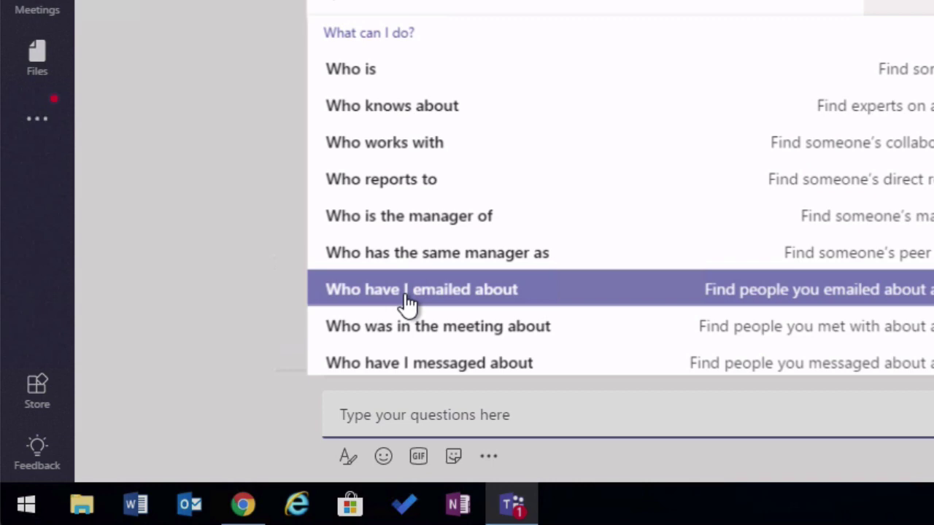
pyautogui.write('who know')
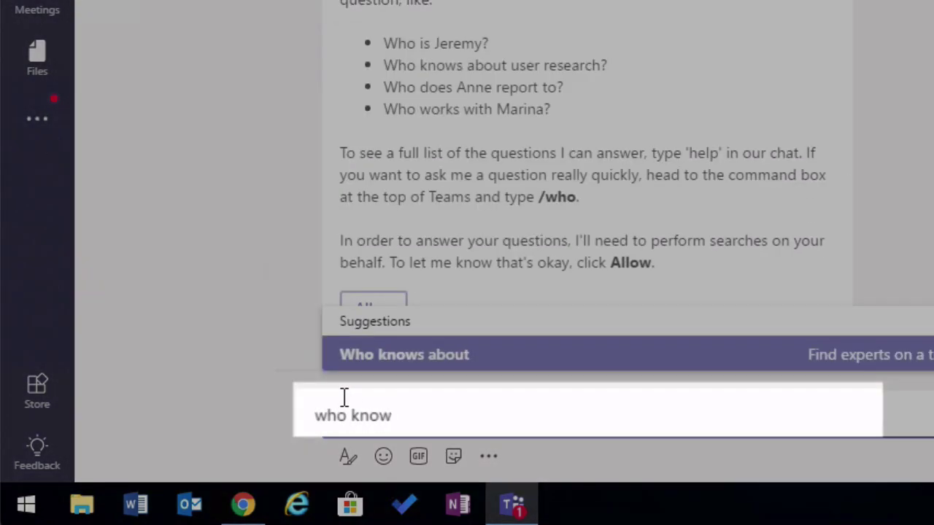
pyautogui.press('Return')
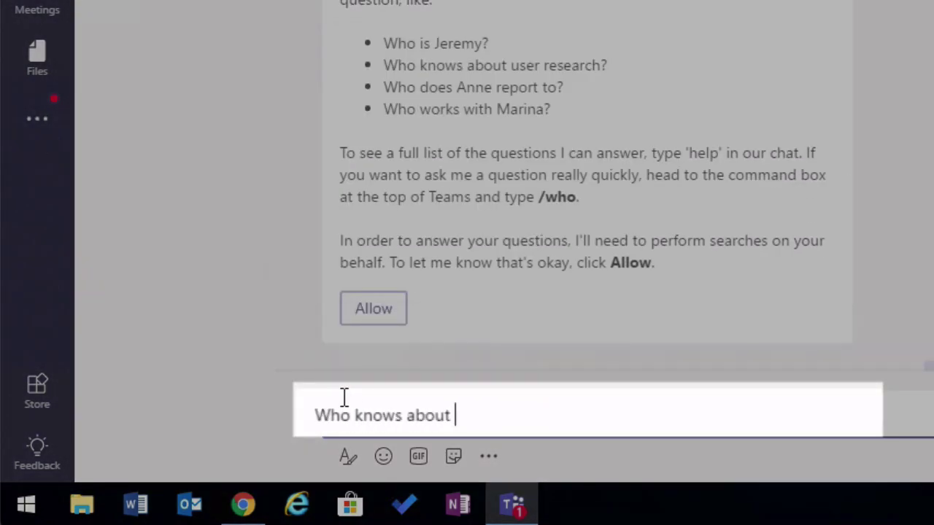
pyautogui.write('sharepoint')
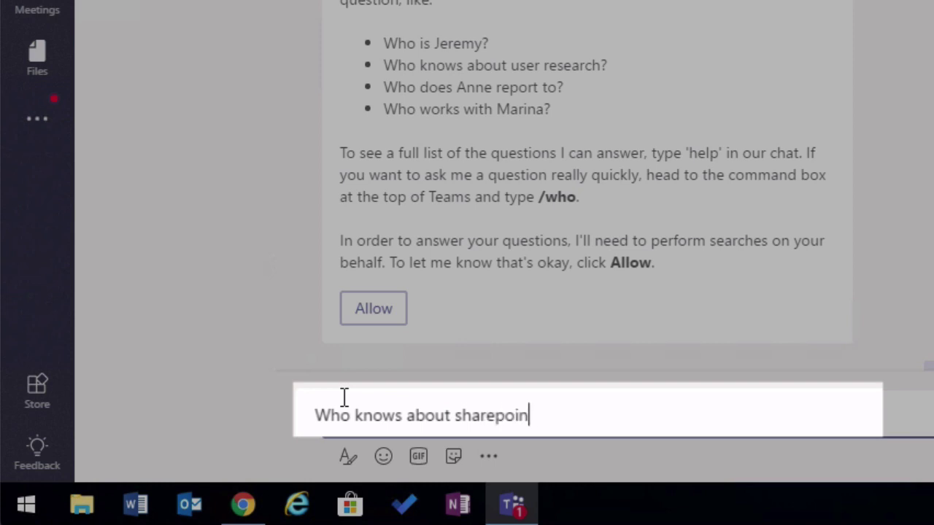
pyautogui.press('Return')
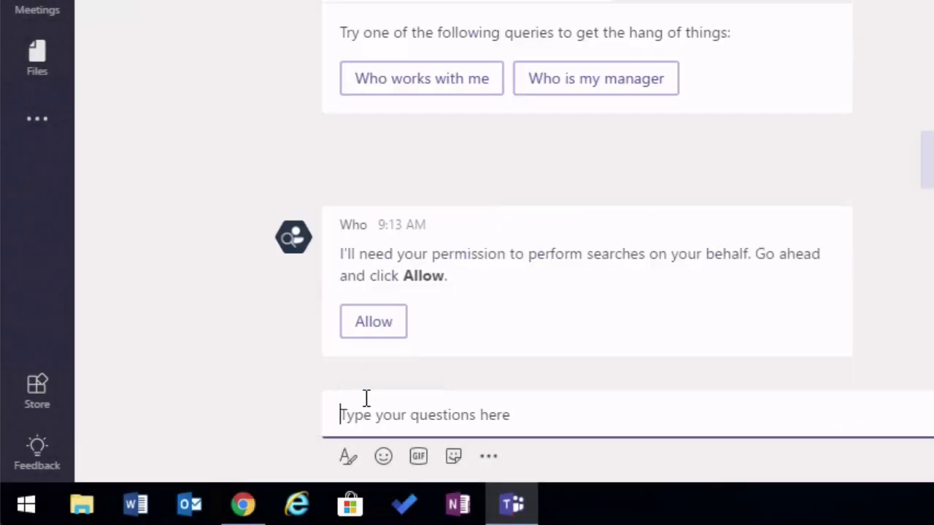
pyautogui.click(374, 323)
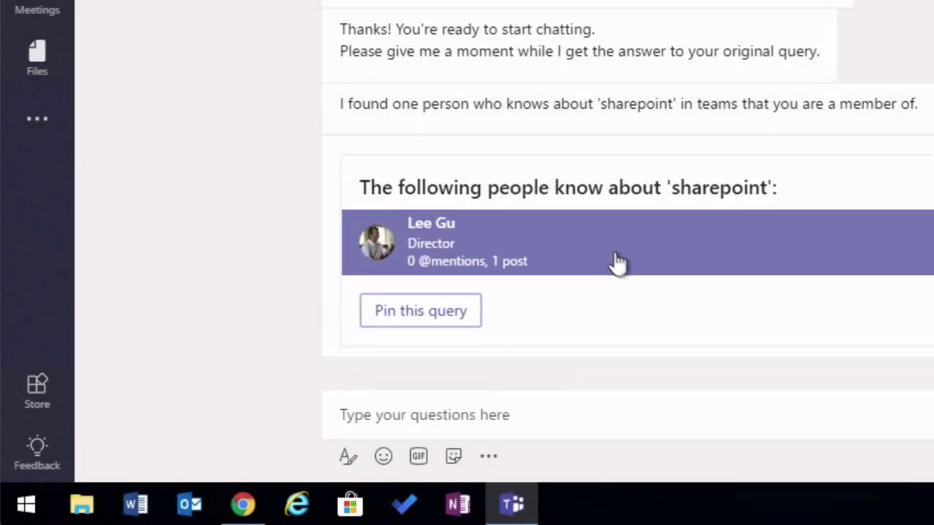
# Step: Open the sharepoint expert's contact card and ask for their manager
pyautogui.click(554, 248)
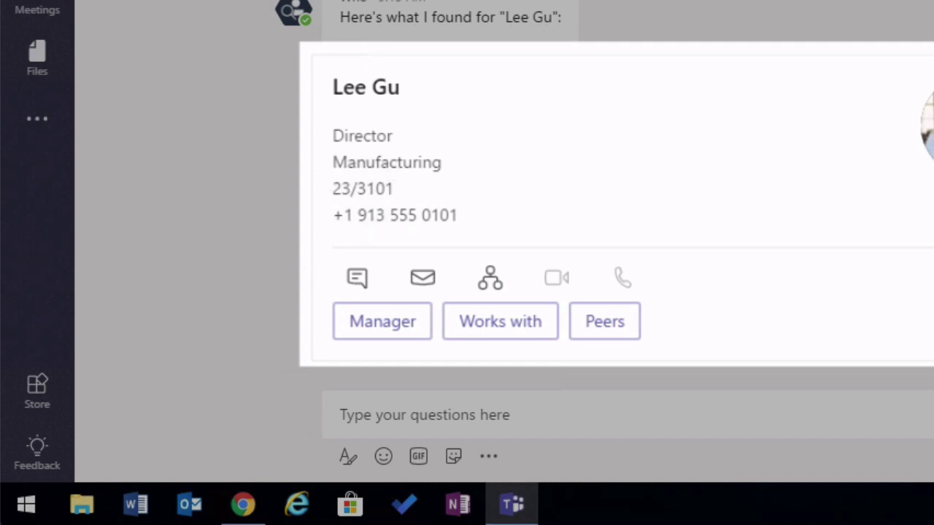
pyautogui.click(385, 326)
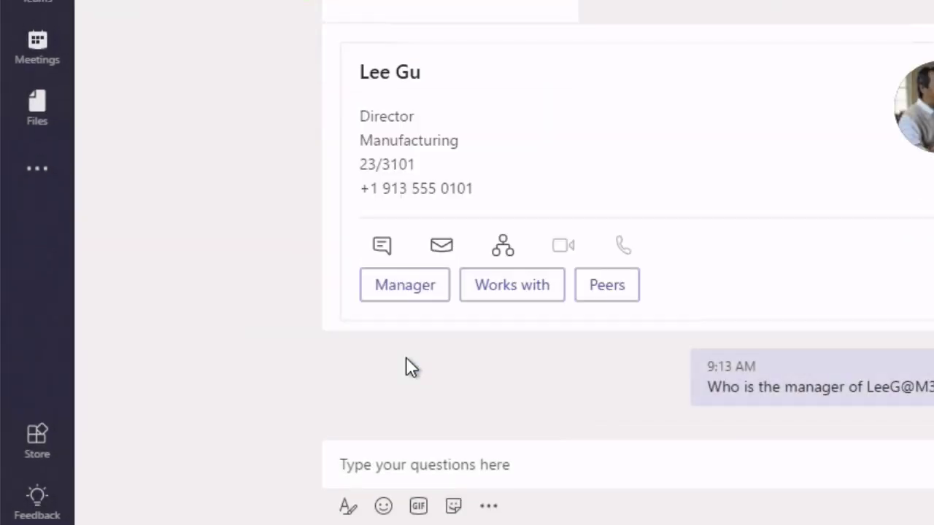
pyautogui.click(405, 360)
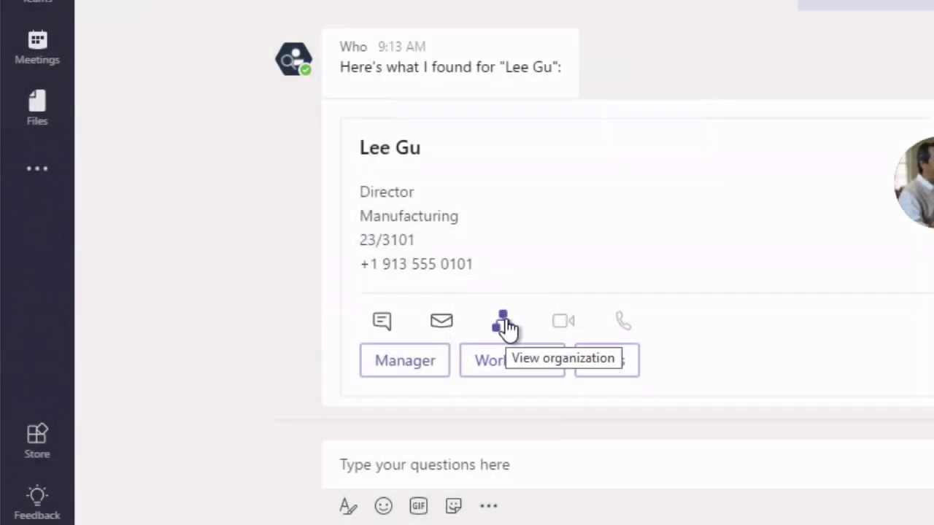
# Step: Open the Manufacturing Director's Organization tab showing the President and six reports
pyautogui.click(506, 327)
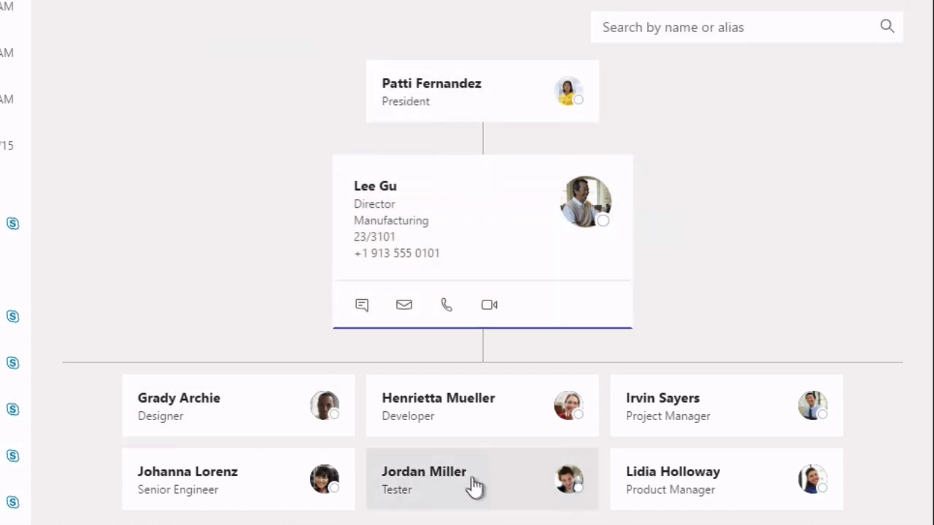
pyautogui.moveTo(207, 428)
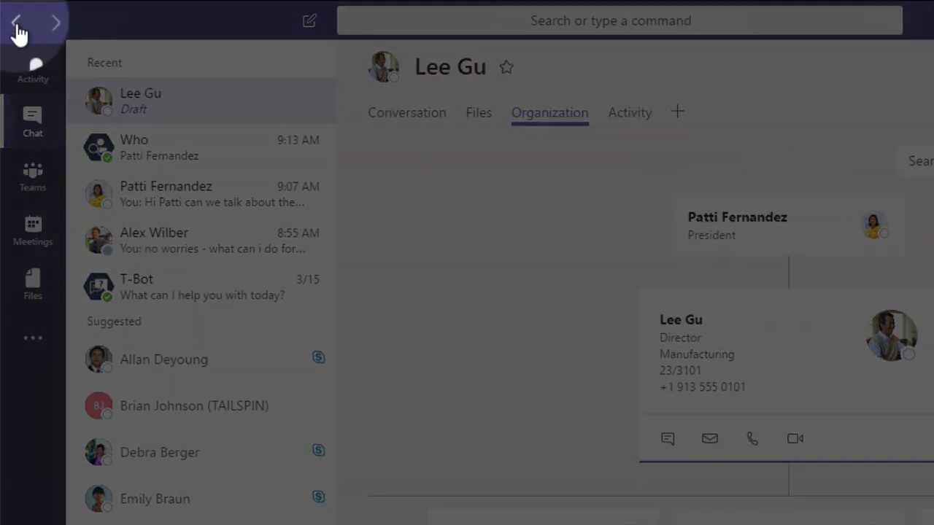
pyautogui.click(18, 28)
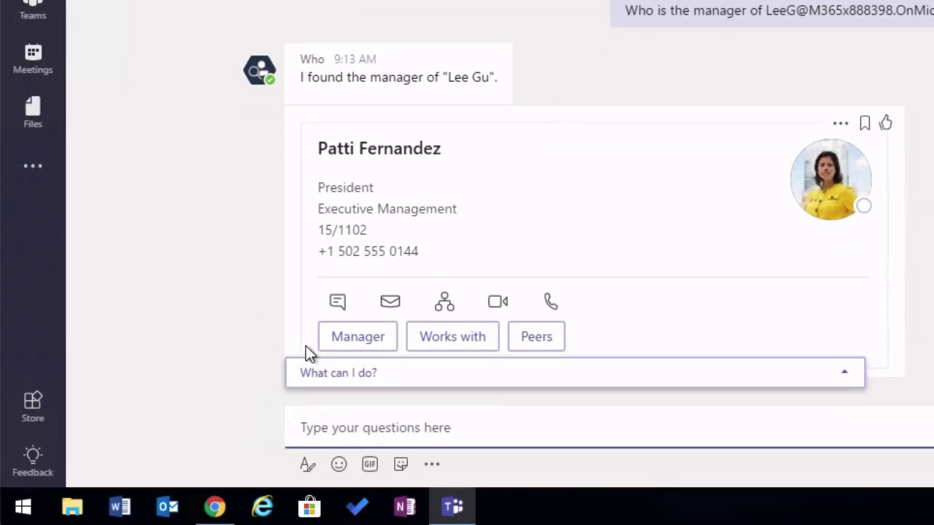
pyautogui.write('who')
pyautogui.press('Down')
pyautogui.press('Down')
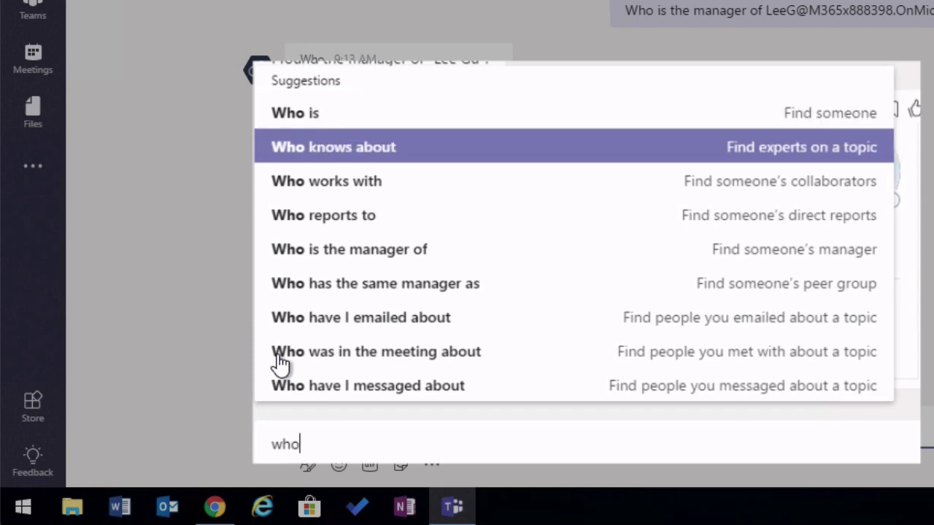
pyautogui.press('Return')
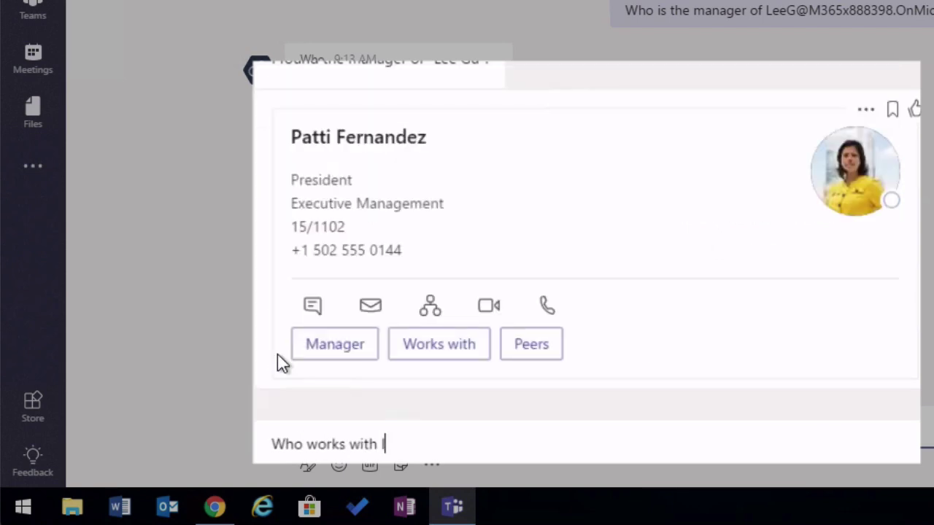
pyautogui.write('ee')
pyautogui.press('Return')
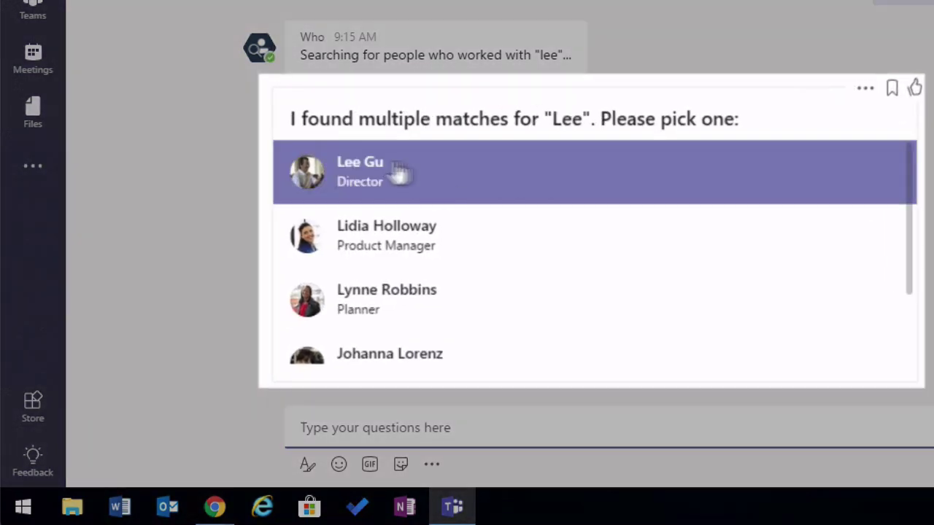
pyautogui.scroll(-3, 526, 245)
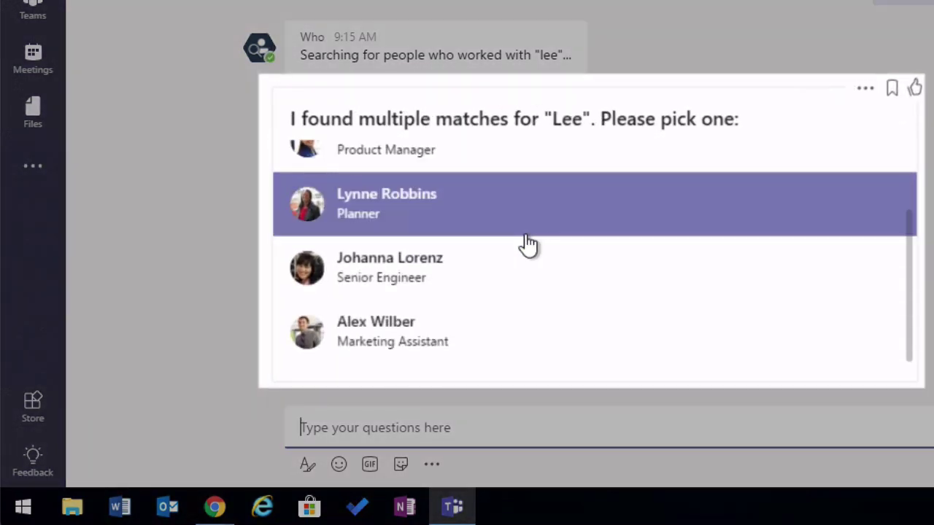
pyautogui.scroll(3, 563, 259)
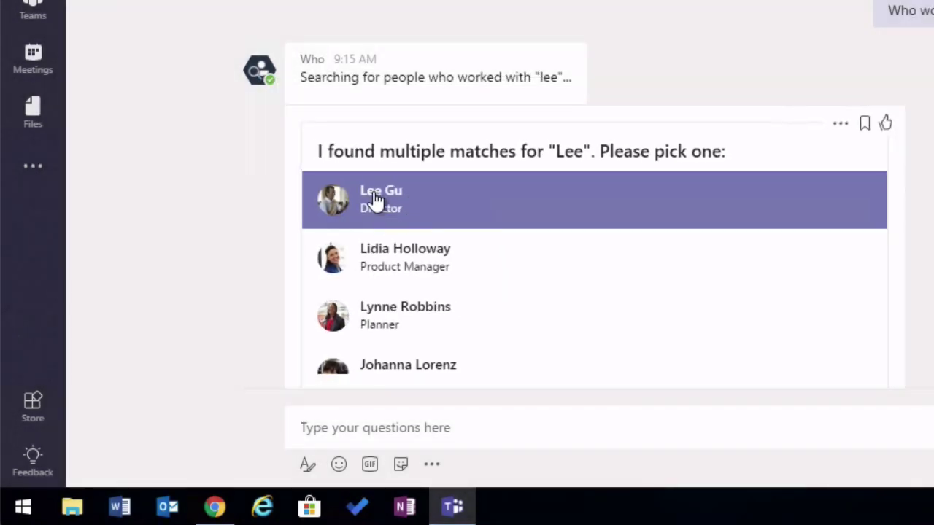
pyautogui.click(374, 199)
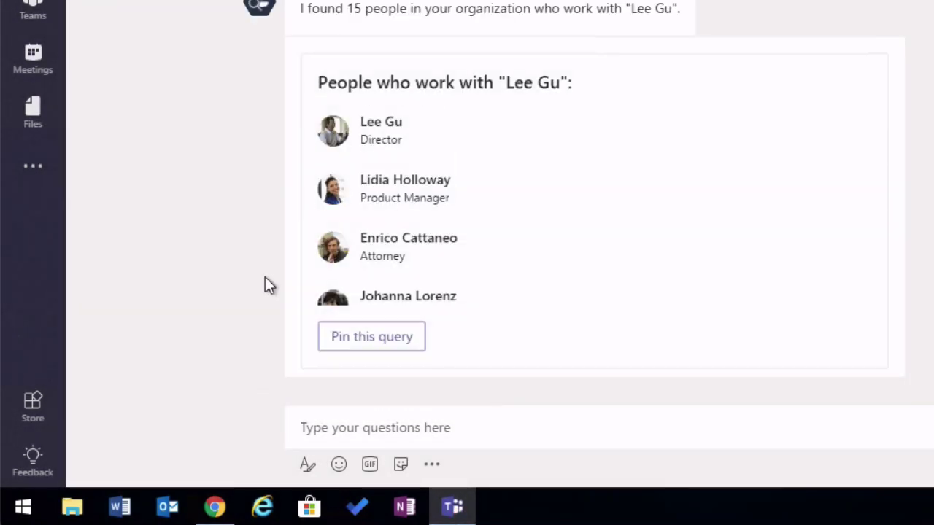
pyautogui.scroll(-1, 649, 187)
pyautogui.scroll(-3, 651, 188)
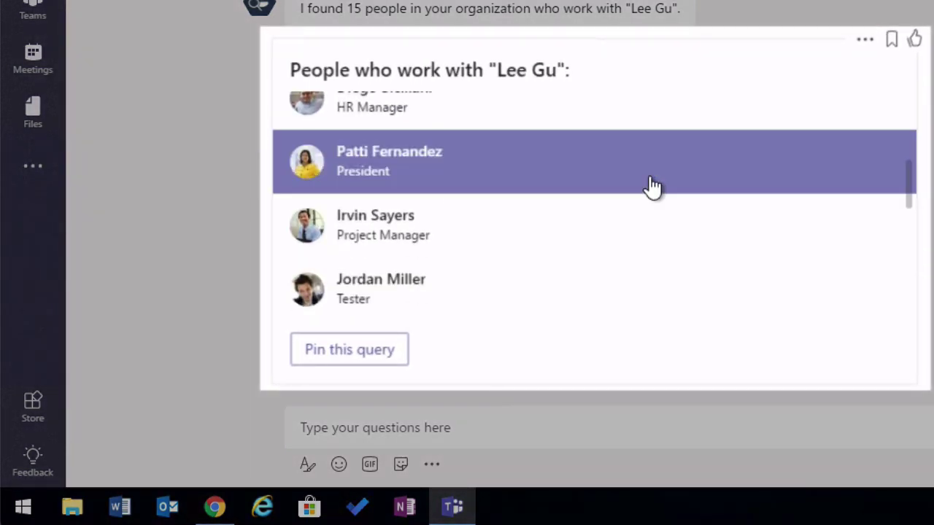
pyautogui.scroll(2, 652, 187)
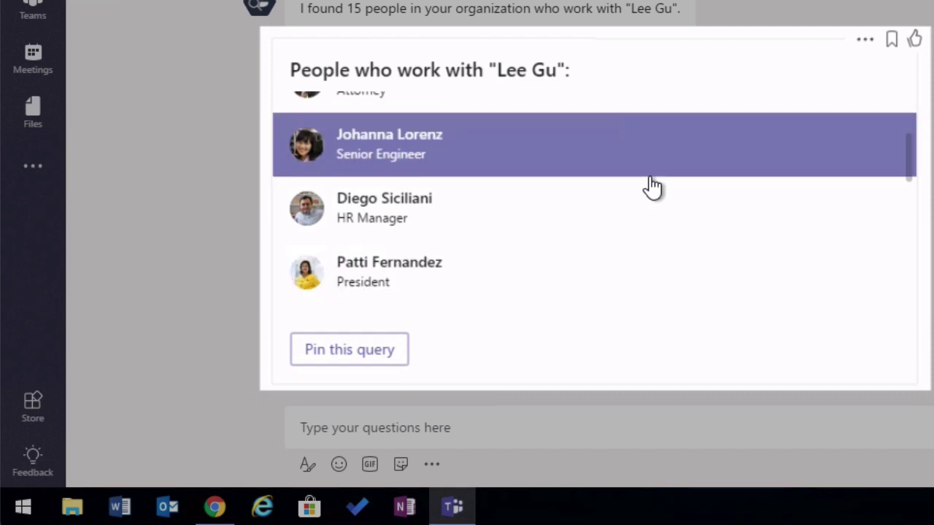
pyautogui.scroll(1, 648, 189)
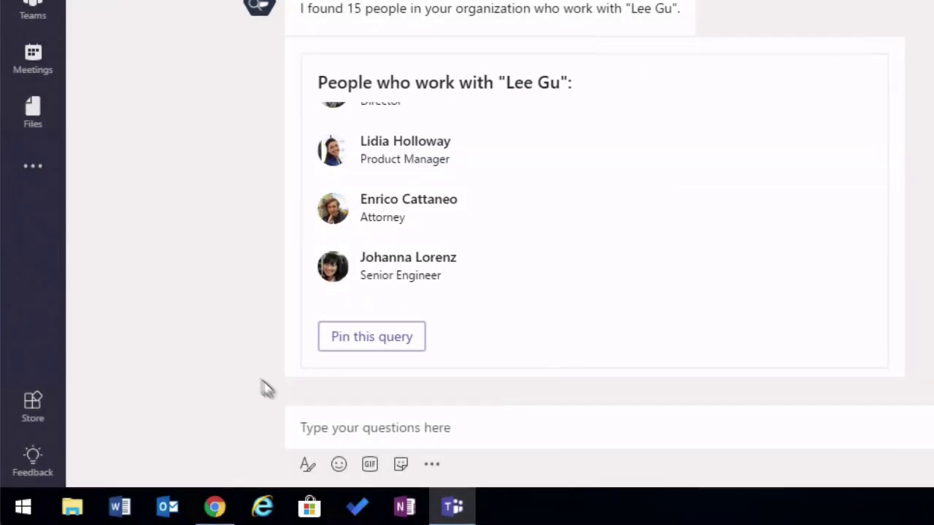
# Step: Ask Who 'Who have I emailed about product launch' and pin the query
pyautogui.click(382, 431)
pyautogui.write('who')
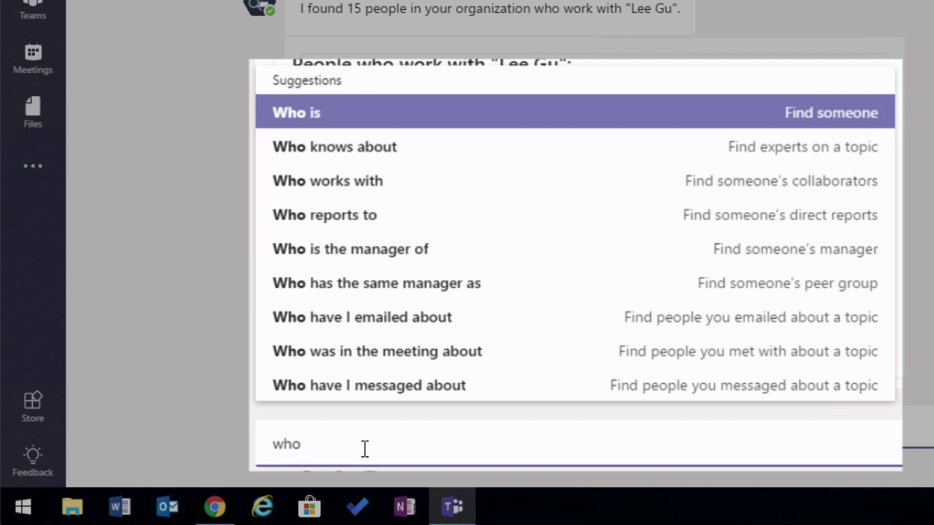
pyautogui.write(' hav')
pyautogui.press('Tab')
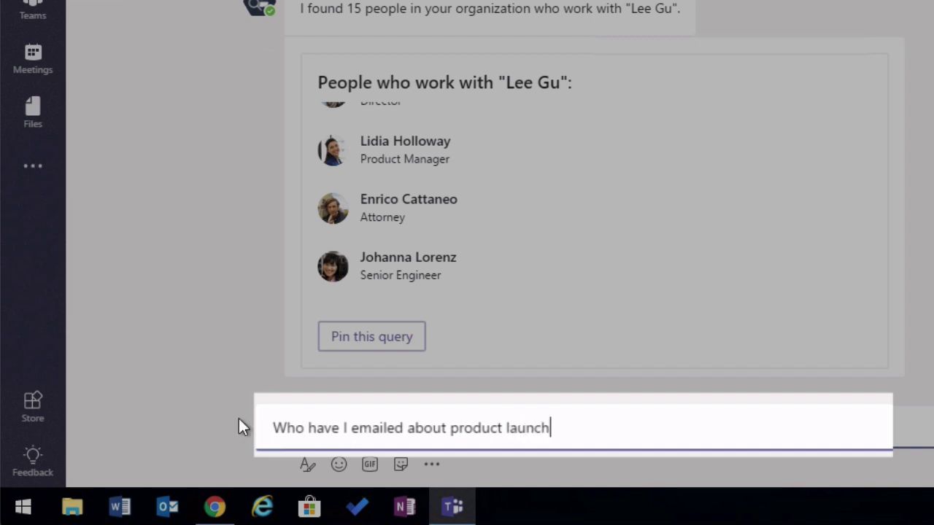
pyautogui.press('Return')
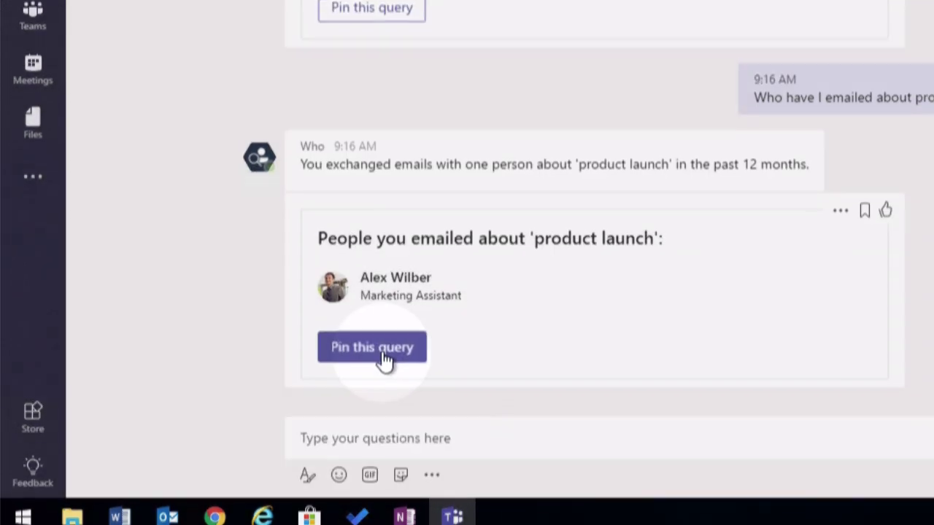
pyautogui.click(385, 349)
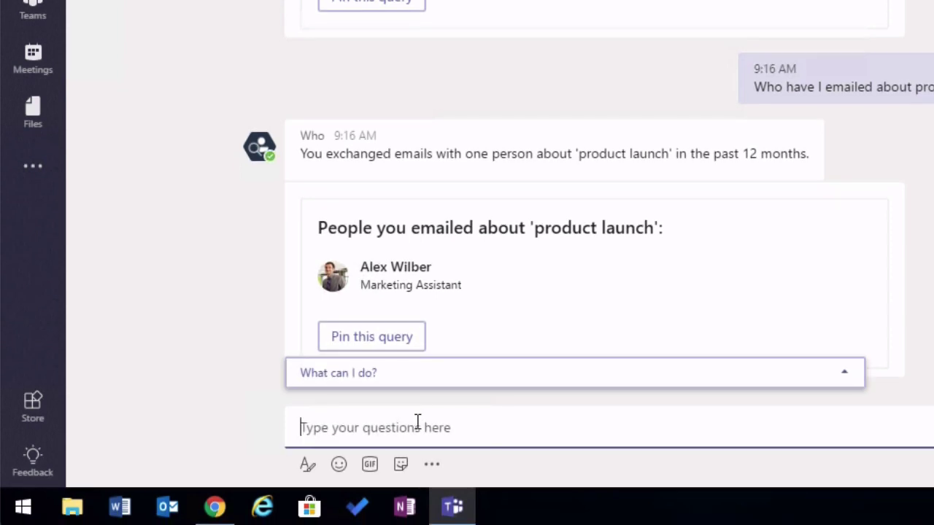
# Step: Ask Who 'Who have I messaged about product launch' via the suggestion list
pyautogui.write('who')
pyautogui.press('Down')
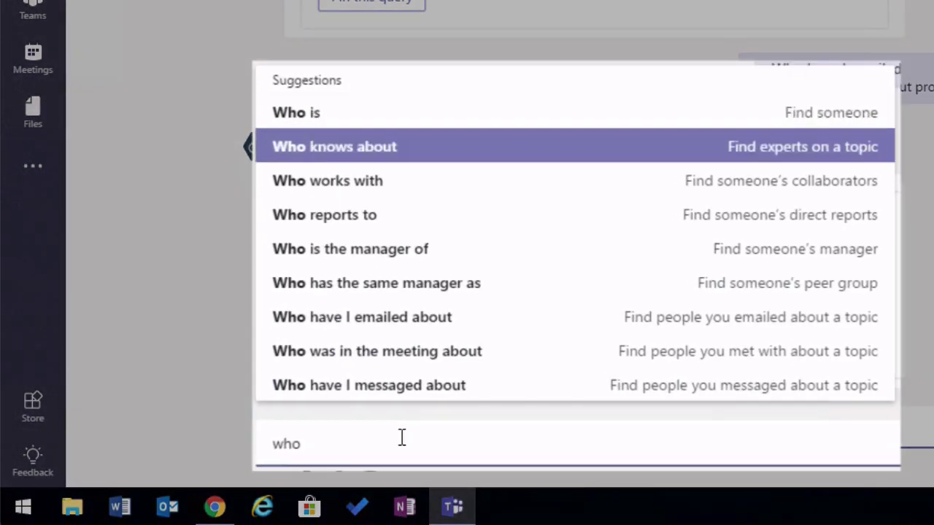
pyautogui.press('Down')
pyautogui.press('Down')
pyautogui.press('Down')
pyautogui.press('Down')
pyautogui.press('Down')
pyautogui.press('Down')
pyautogui.press('Down')
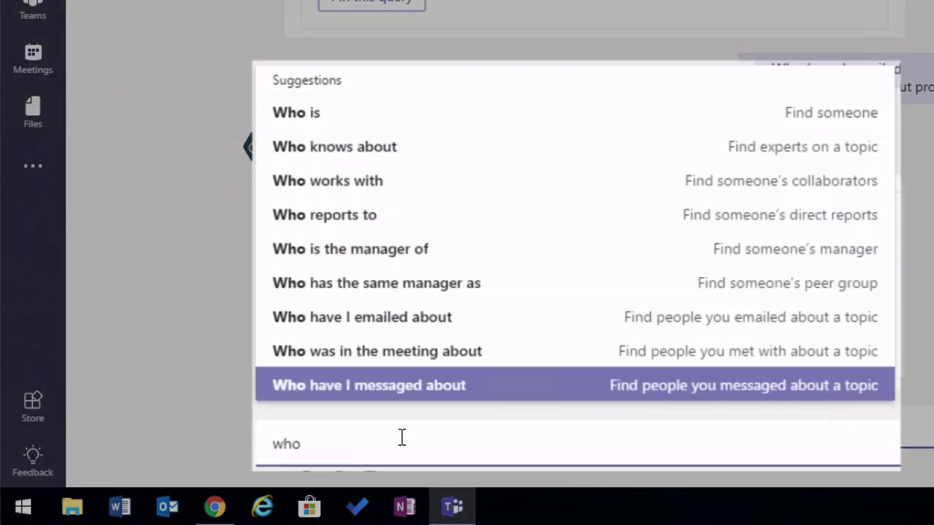
pyautogui.press('Return')
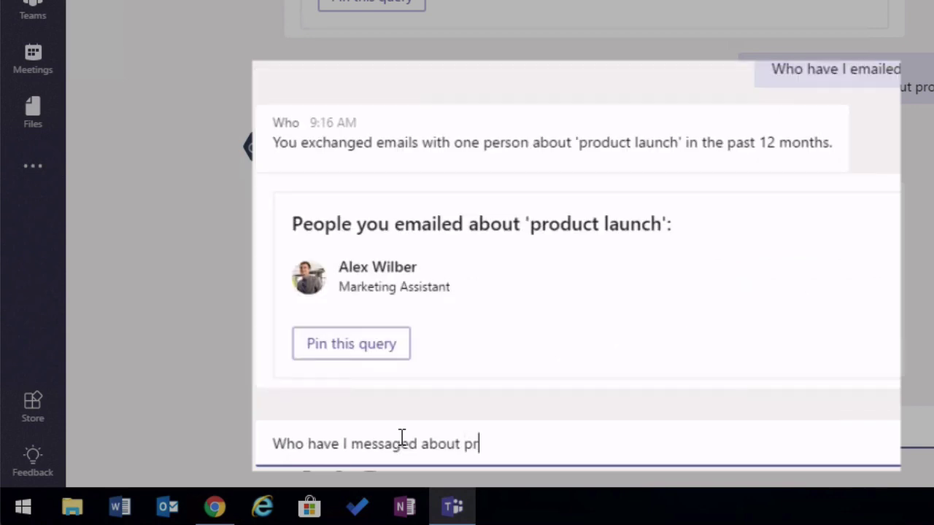
pyautogui.write('product launch')
pyautogui.press('Return')
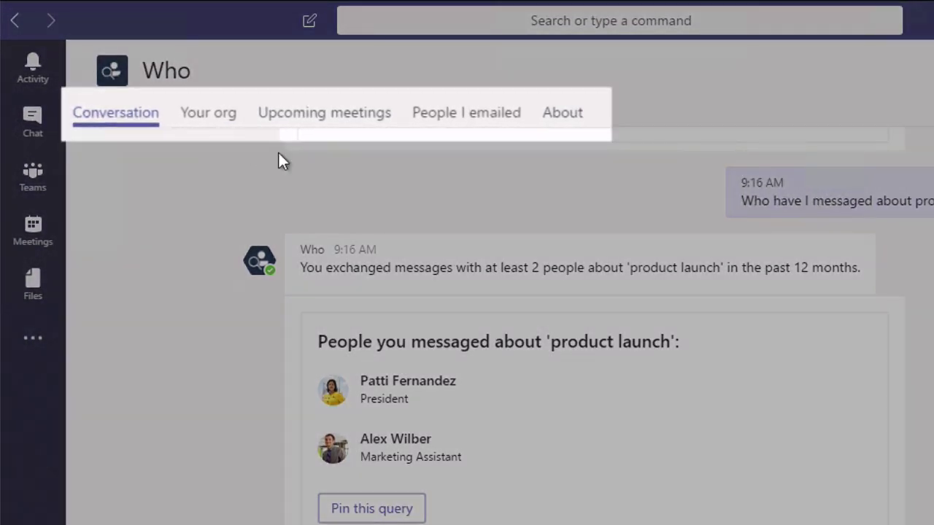
# Step: Open the Your org tab, preview people's contact cards, then dismiss the card
pyautogui.click(212, 117)
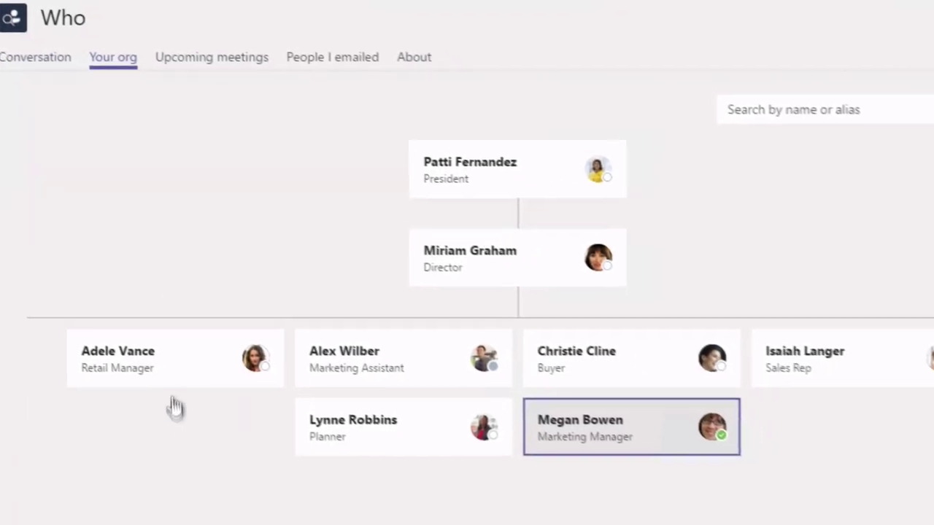
pyautogui.moveTo(618, 404)
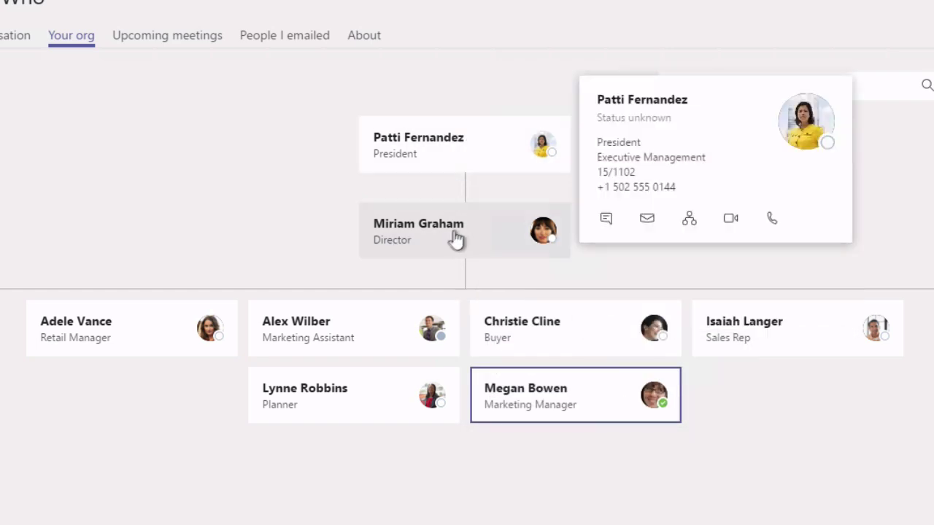
pyautogui.moveTo(435, 234)
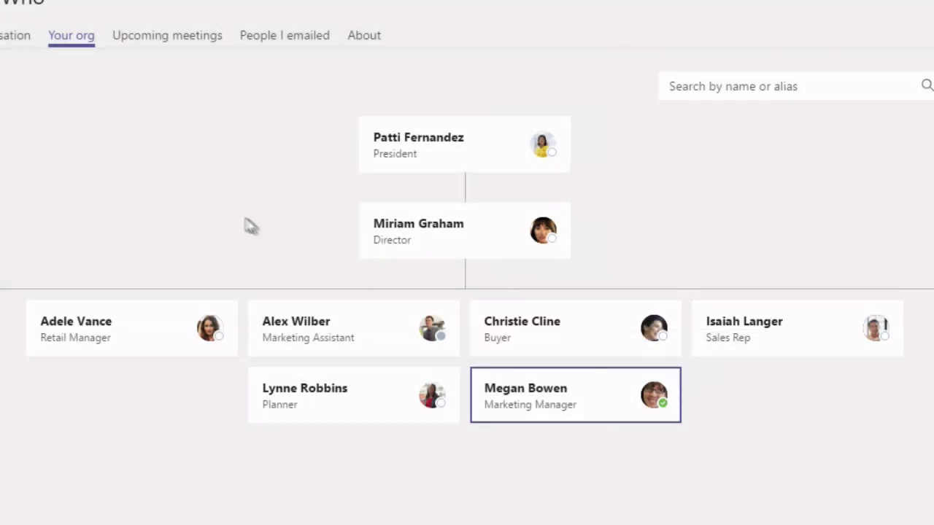
pyautogui.click(228, 210)
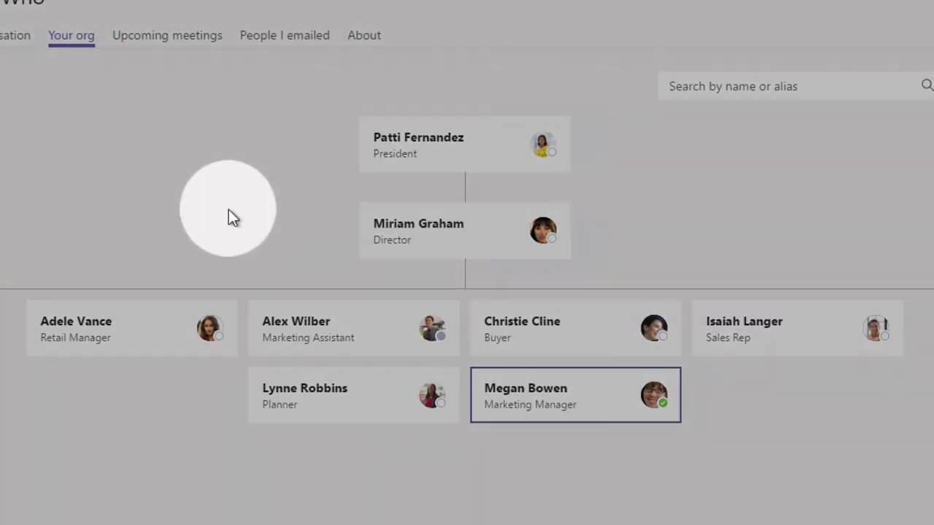
# Step: Open Upcoming meetings and scroll through people you're meeting in the next 7 days
pyautogui.click(156, 44)
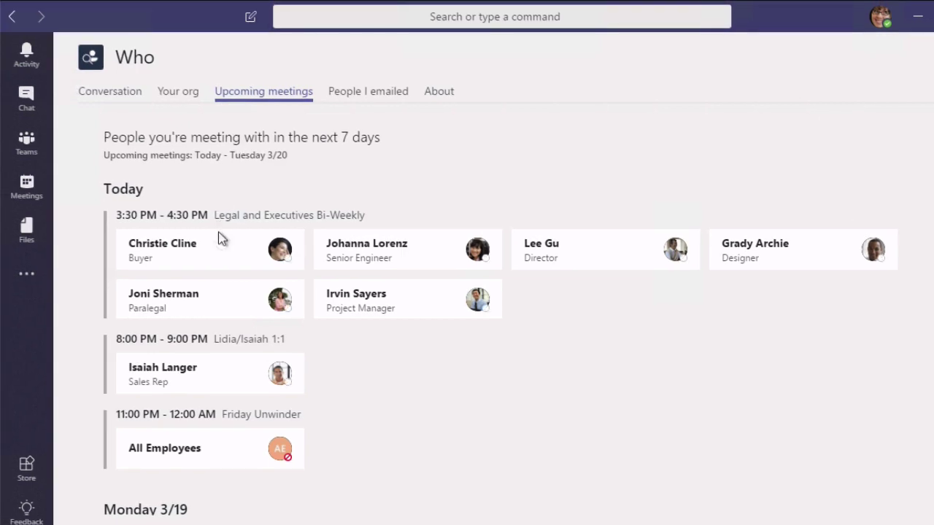
pyautogui.moveTo(227, 246)
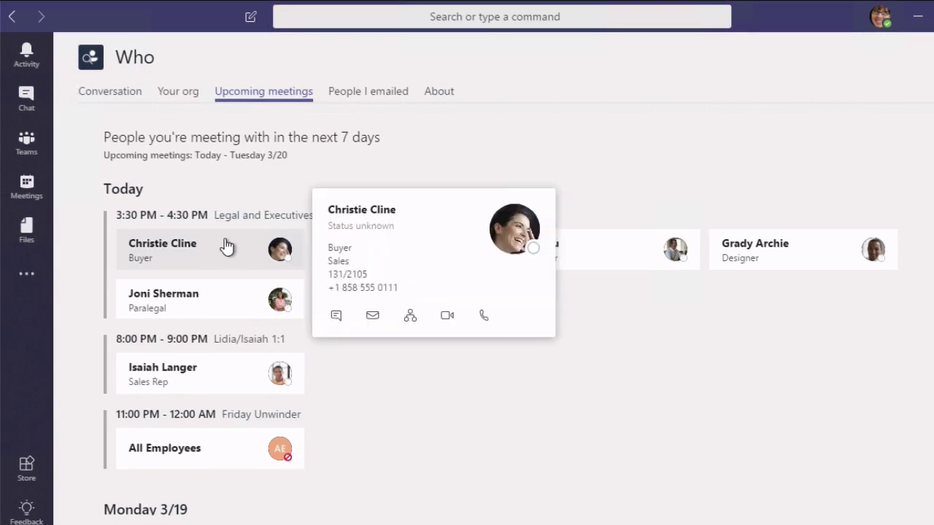
pyautogui.scroll(-5, 408, 414)
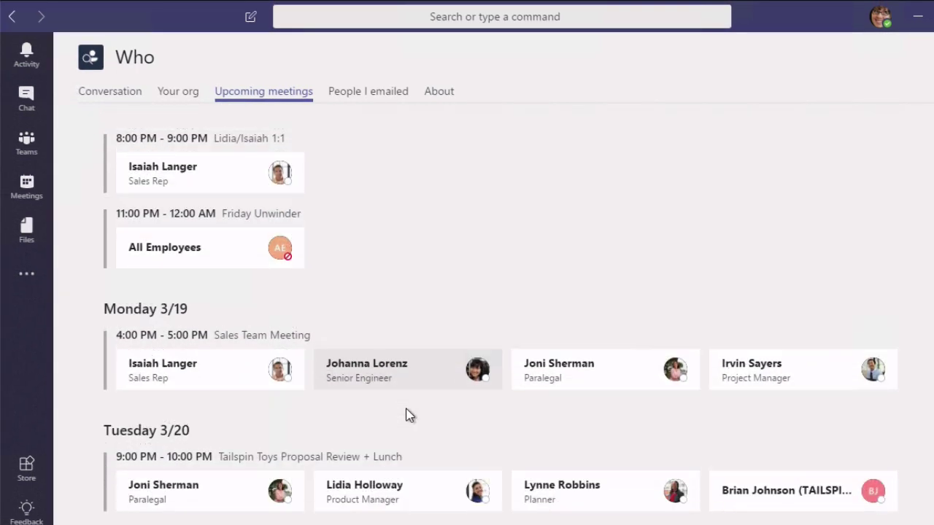
pyautogui.scroll(-2, 408, 414)
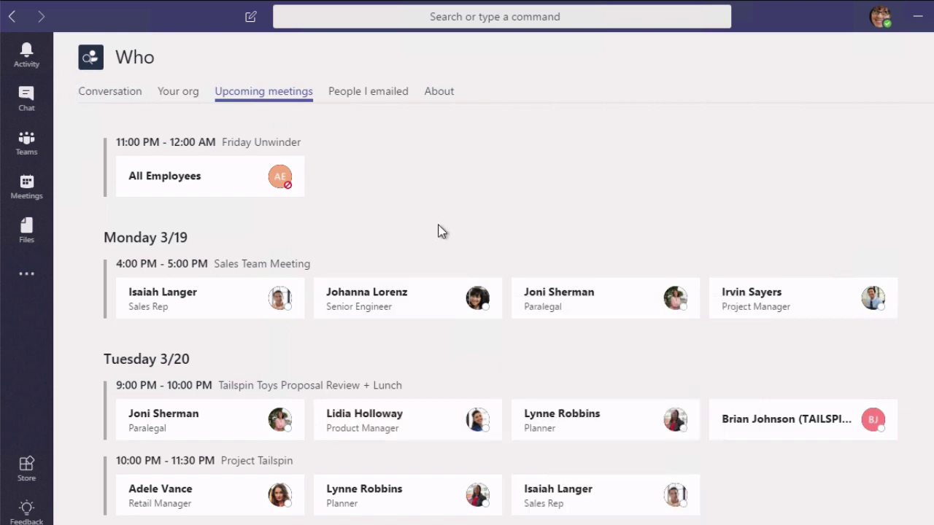